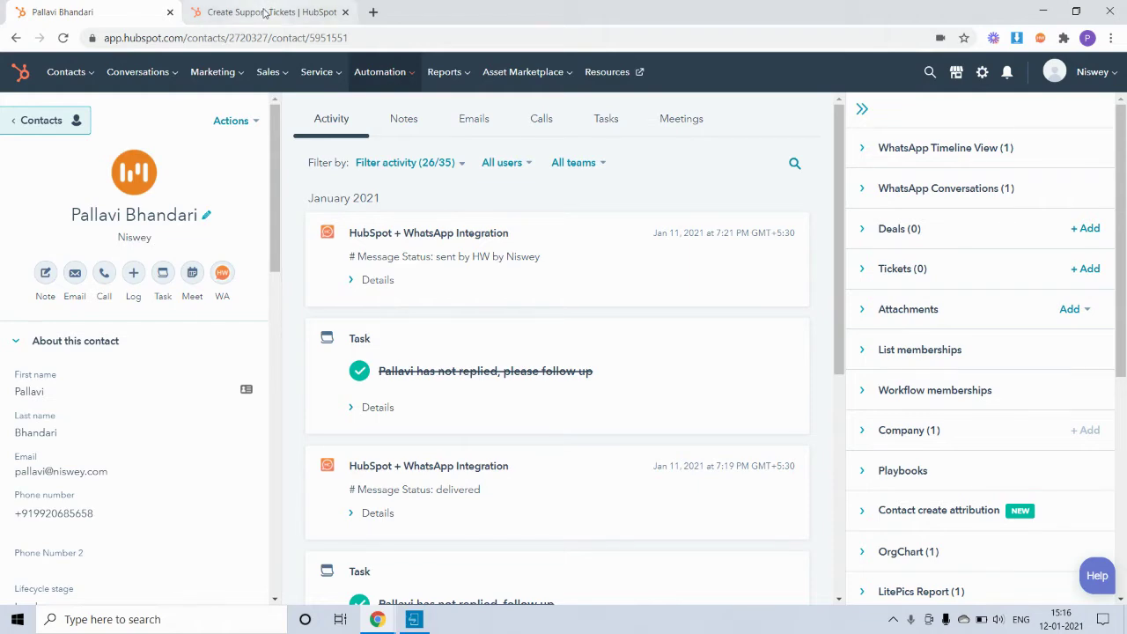
- In the Create Support Tickets workflow, choose "HubSpot + WhatsApp Integration: Message received" as the enrollment trigger
{"action": "left_click", "coordinate": [264, 12]}
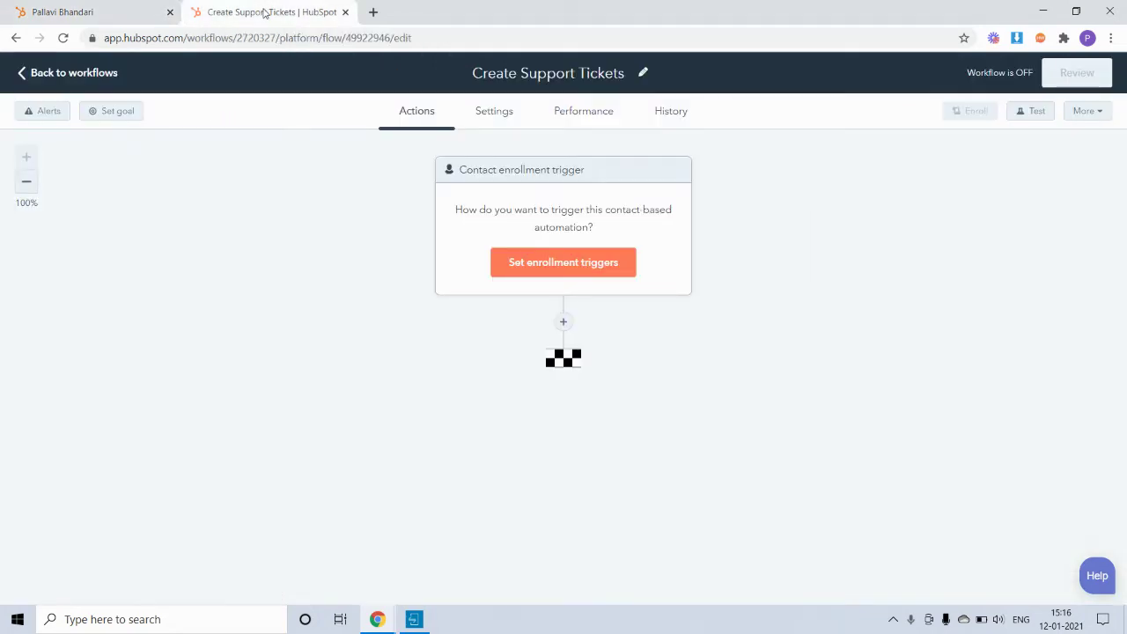
{"action": "left_click", "coordinate": [571, 270]}
{"action": "left_click_drag", "start_coordinate": [1092, 239], "coordinate": [1092, 353]}
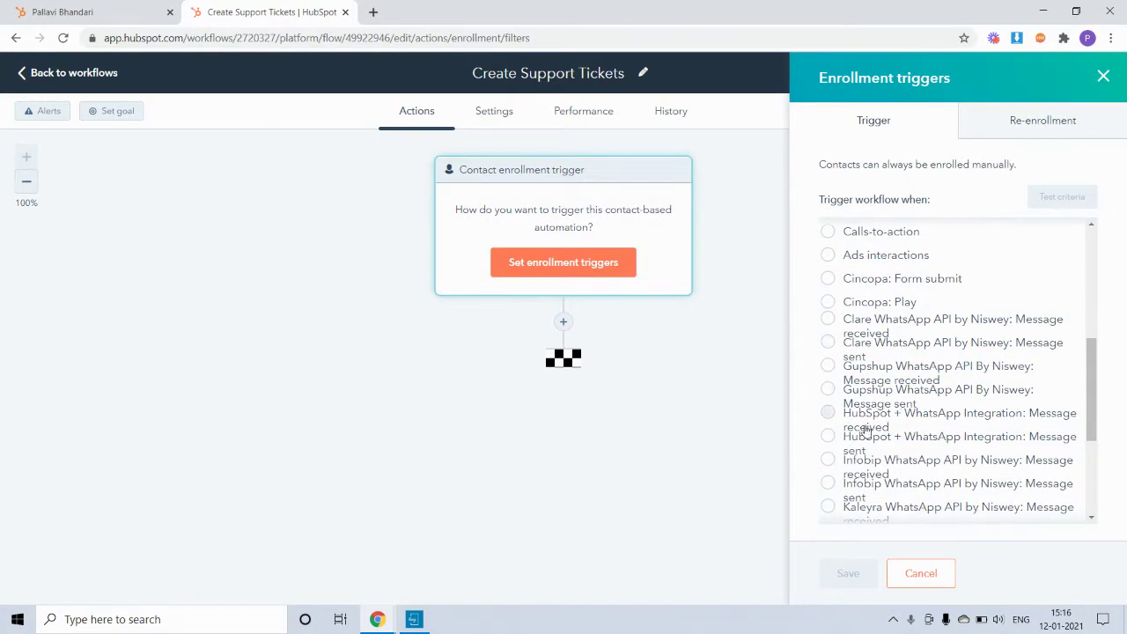
{"action": "left_click", "coordinate": [951, 420]}
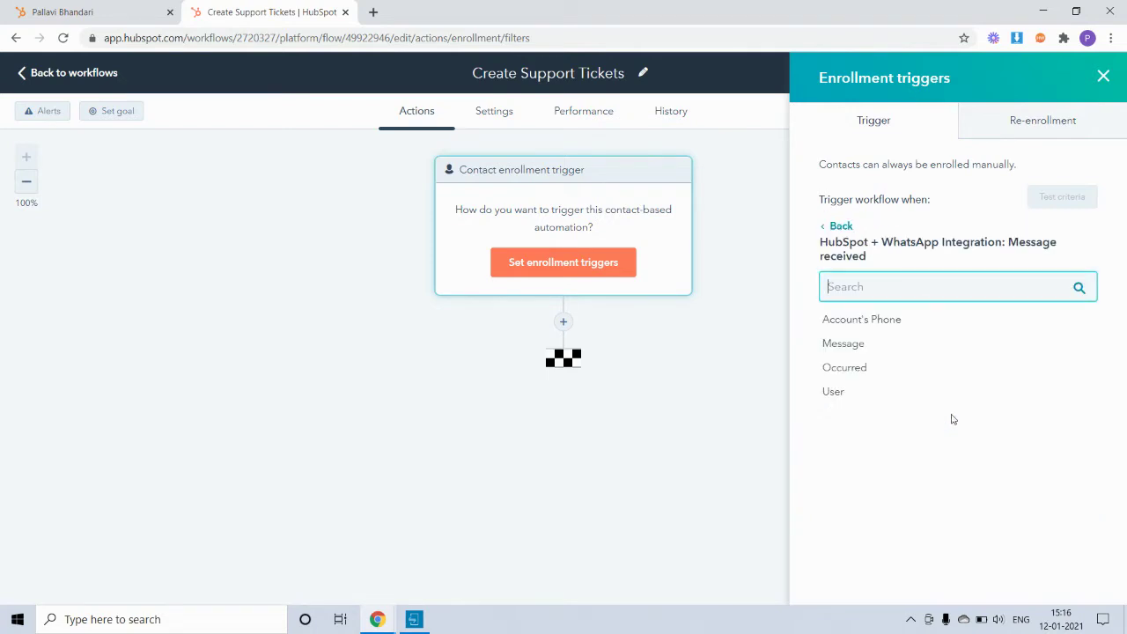
- Filter the trigger to a Message that contains any of "support", "help" or "assisstance", and save the trigger
{"action": "left_click", "coordinate": [858, 349]}
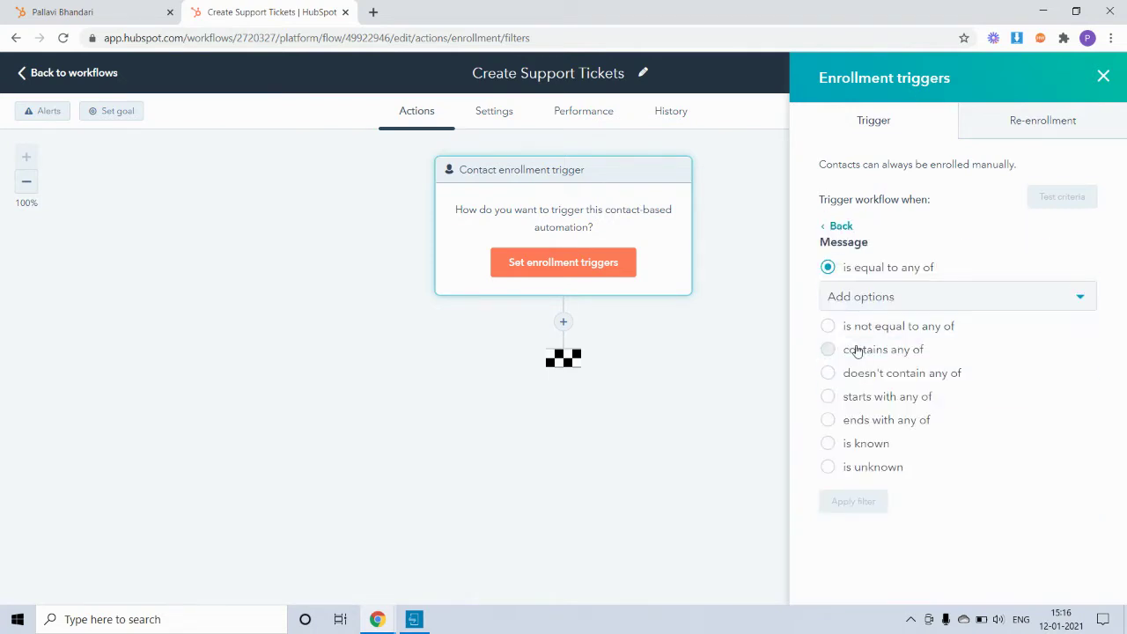
{"action": "left_click", "coordinate": [858, 349]}
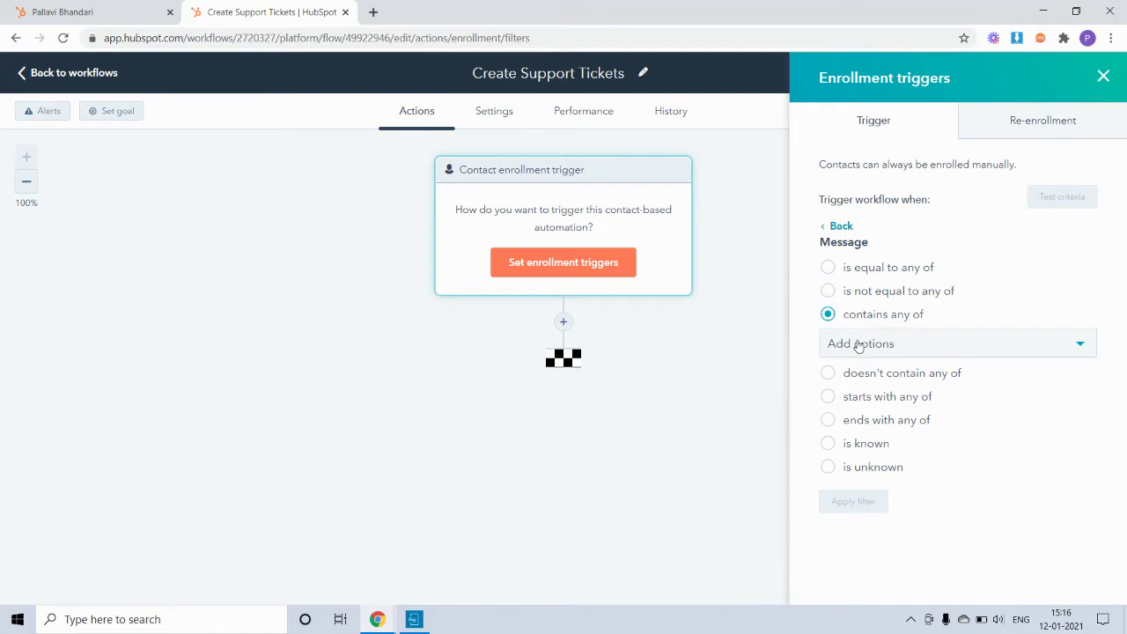
{"action": "left_click", "coordinate": [858, 345]}
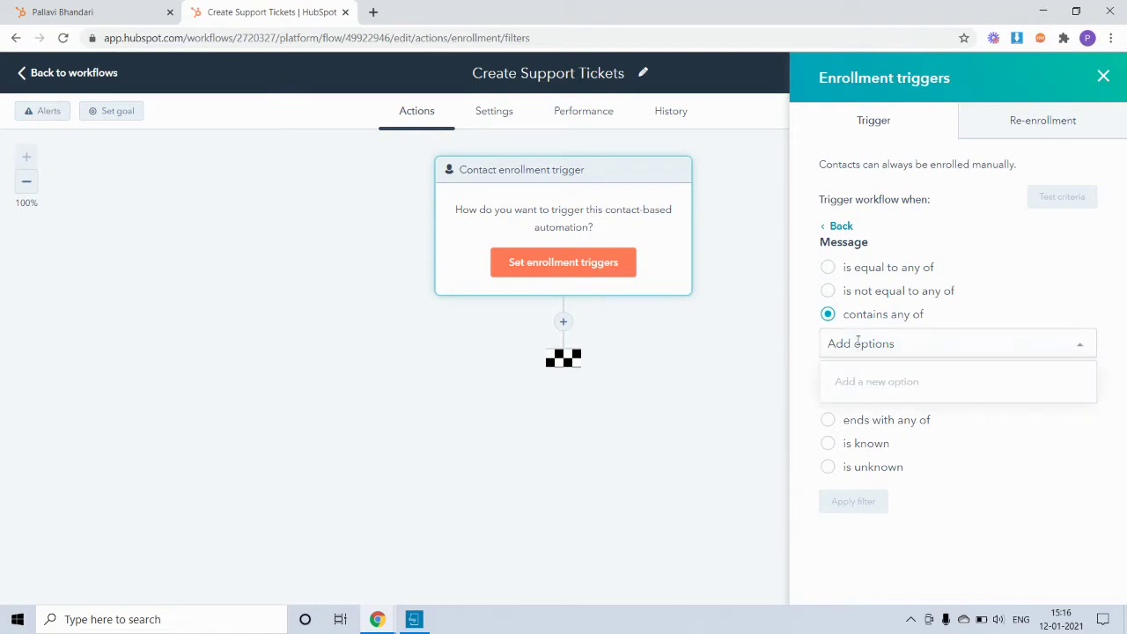
{"action": "type", "text": "support"}
{"action": "key", "text": "Return"}
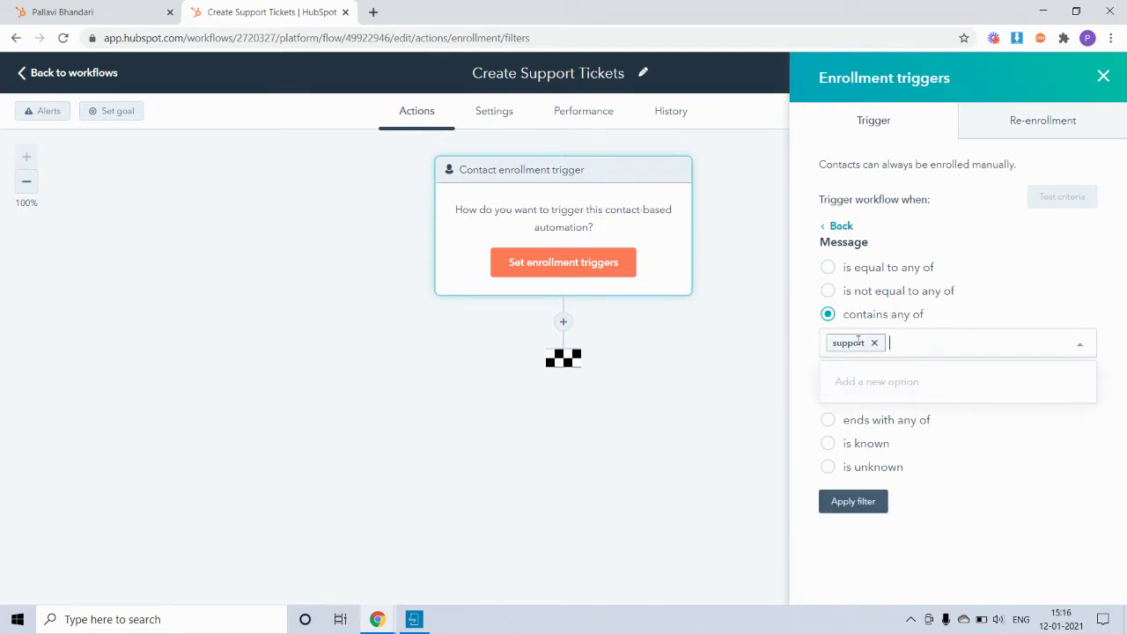
{"action": "type", "text": "help"}
{"action": "key", "text": "Return"}
{"action": "type", "text": "assis"}
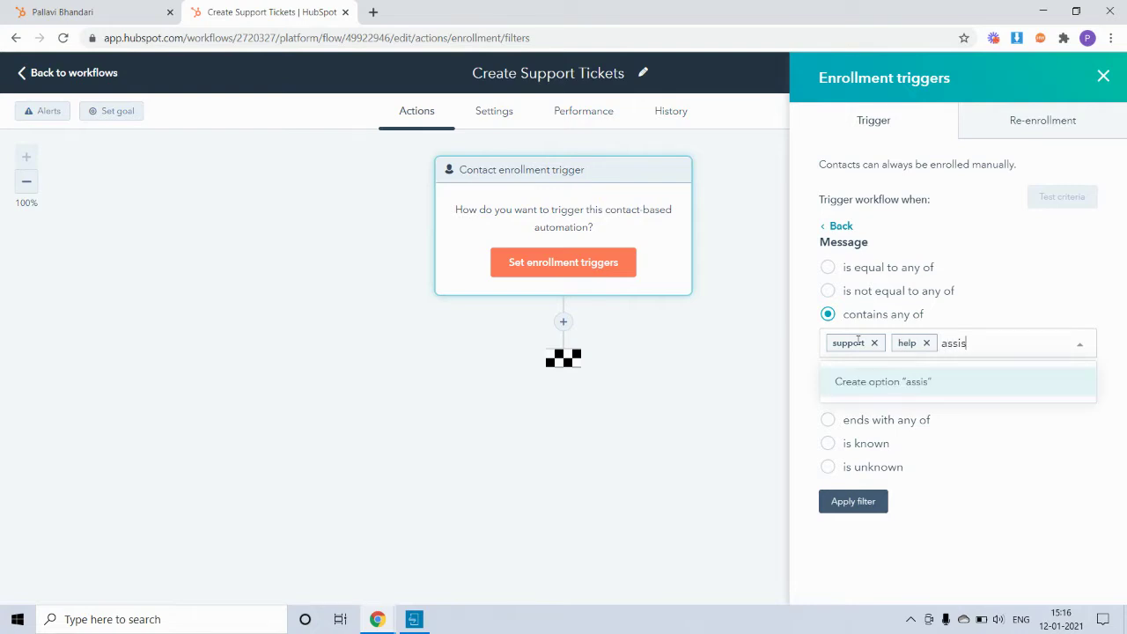
{"action": "type", "text": "tance"}
{"action": "key", "text": "Return"}
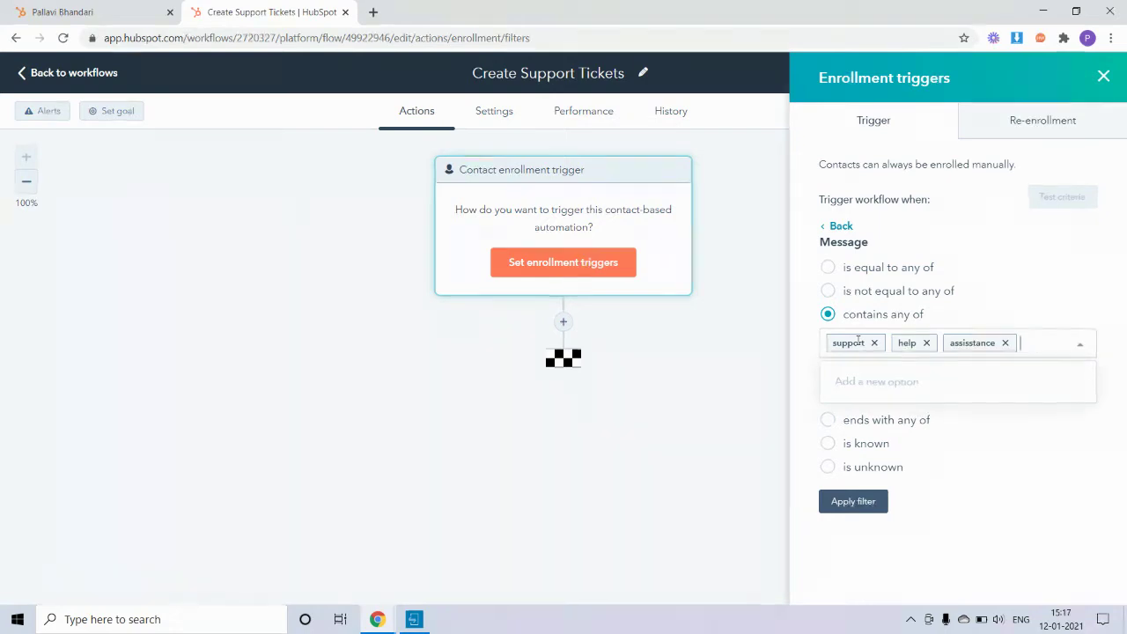
{"action": "left_click", "coordinate": [832, 509]}
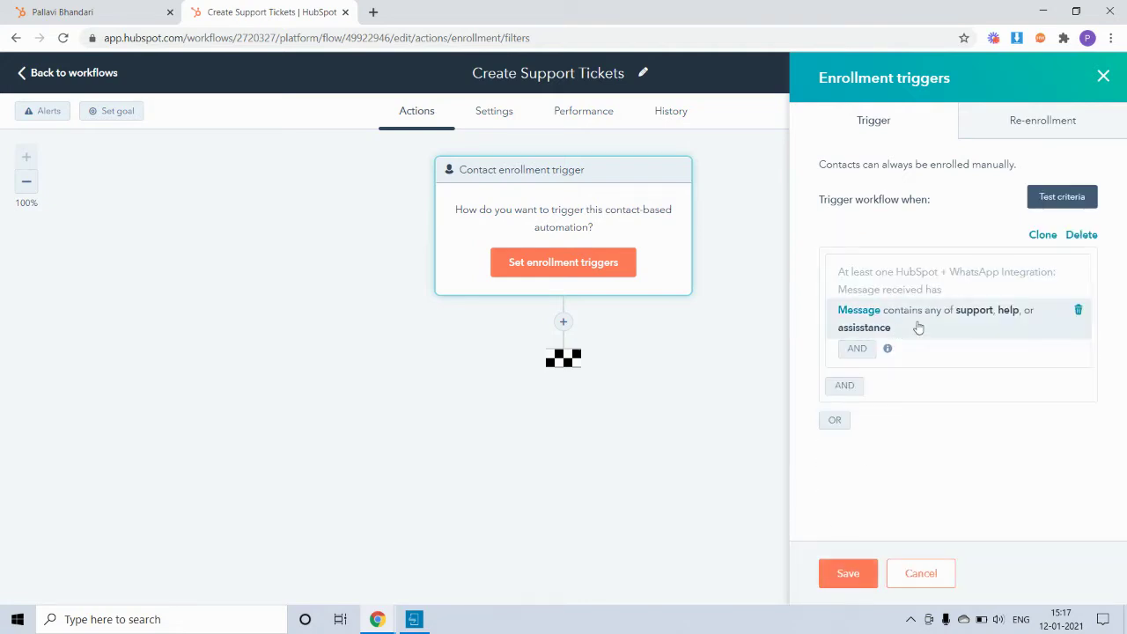
{"action": "left_click", "coordinate": [856, 577]}
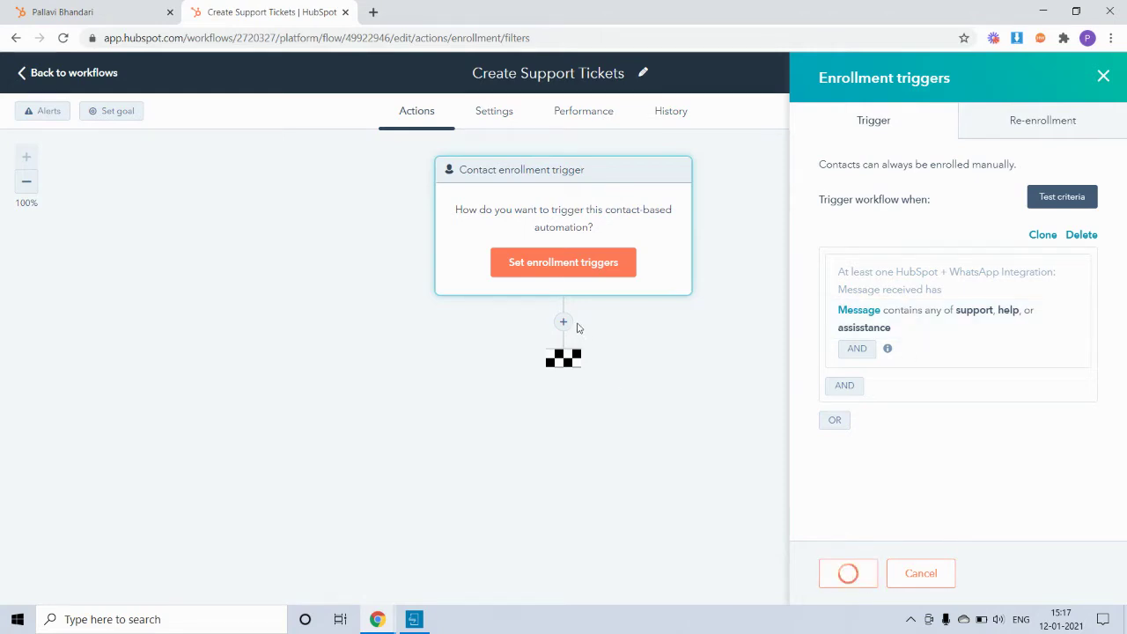
- Add a Create record action below the enrollment trigger and set its record type to Ticket
{"action": "left_click", "coordinate": [568, 353]}
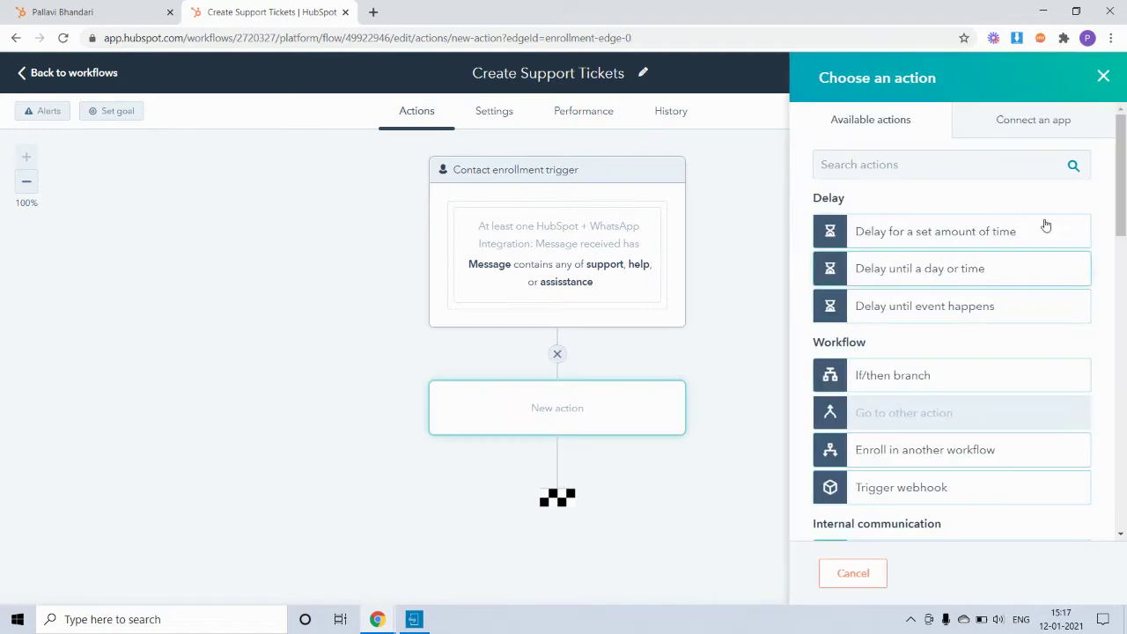
{"action": "left_click_drag", "start_coordinate": [1125, 141], "coordinate": [1125, 257]}
{"action": "left_click", "coordinate": [980, 437]}
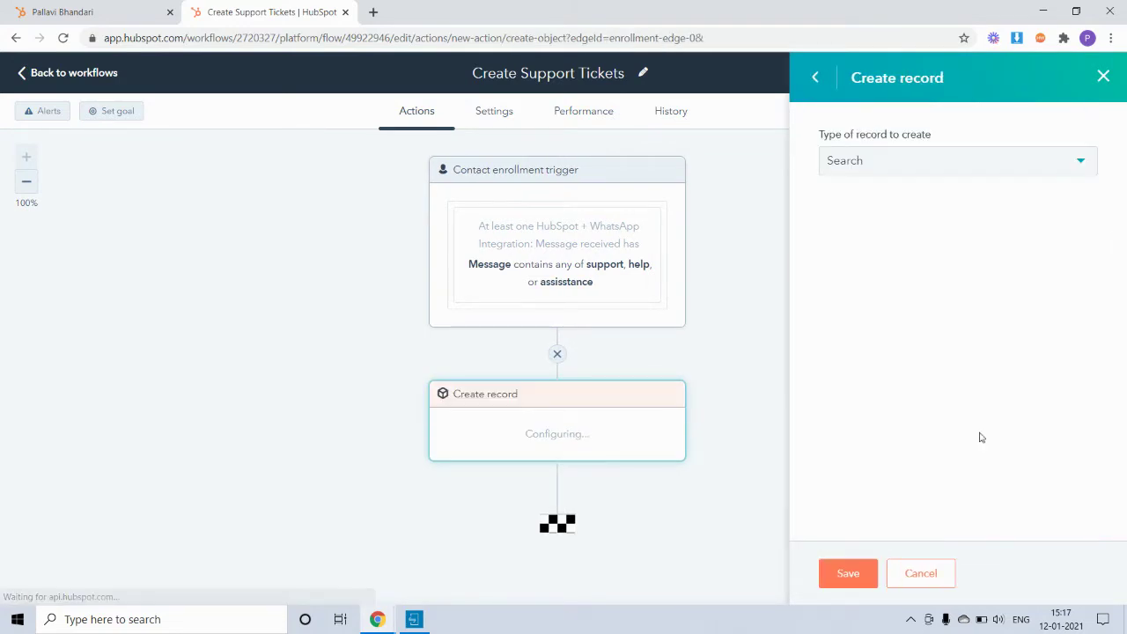
{"action": "left_click", "coordinate": [943, 165]}
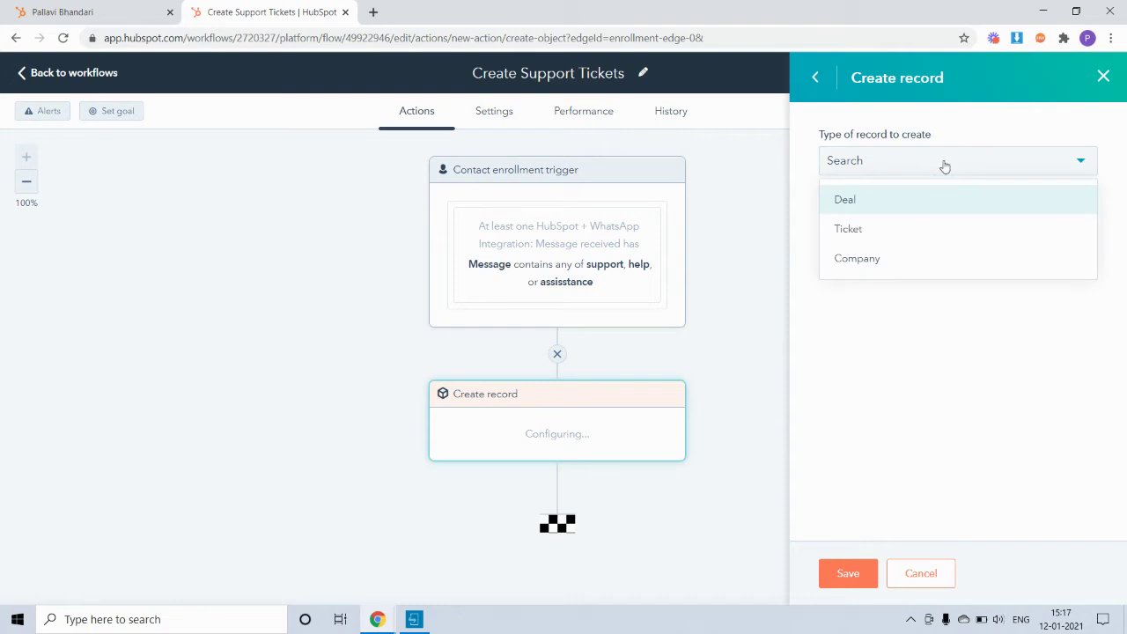
{"action": "left_click", "coordinate": [895, 232]}
- Assign the ticket to a specific user and select that user as the owner
{"action": "left_click", "coordinate": [873, 244]}
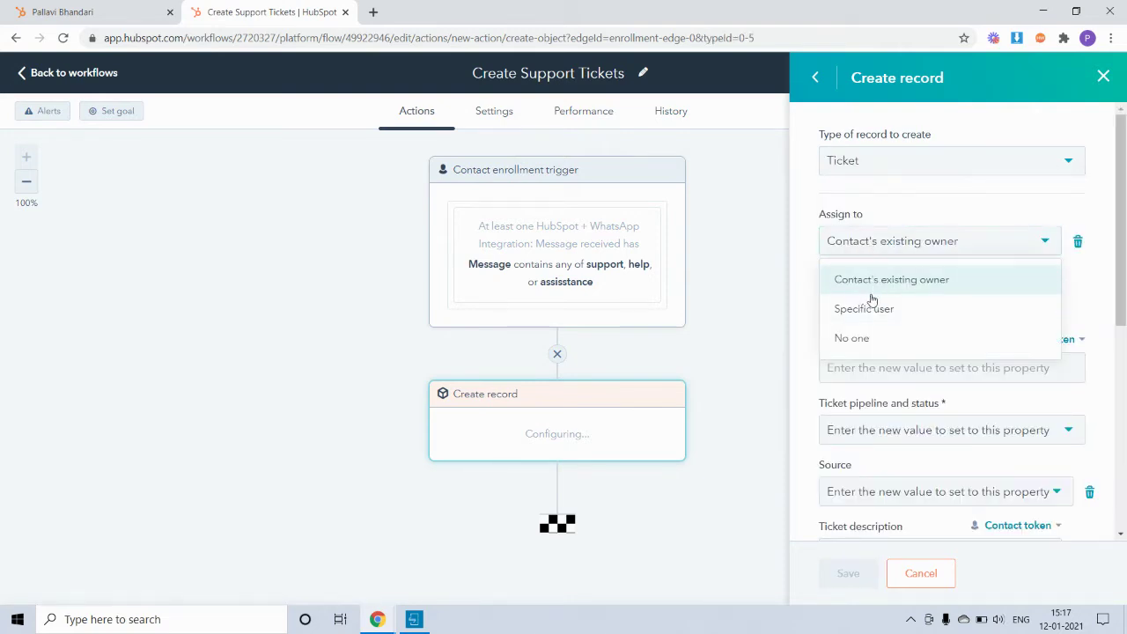
{"action": "left_click", "coordinate": [868, 308]}
{"action": "left_click", "coordinate": [854, 310]}
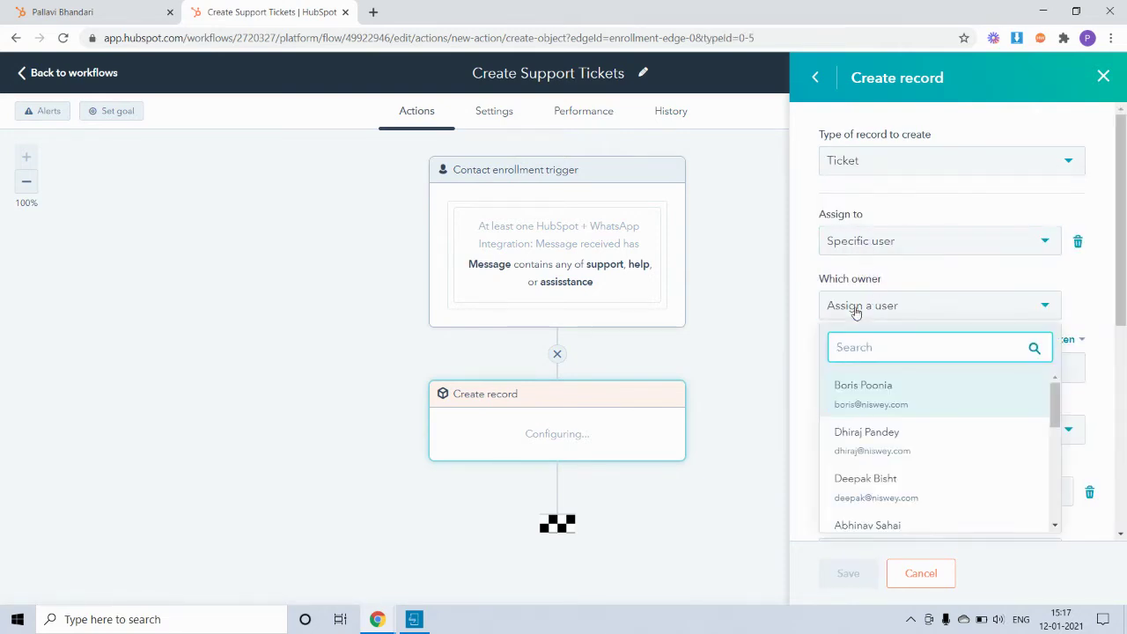
{"action": "type", "text": "pal"}
{"action": "left_click", "coordinate": [850, 392]}
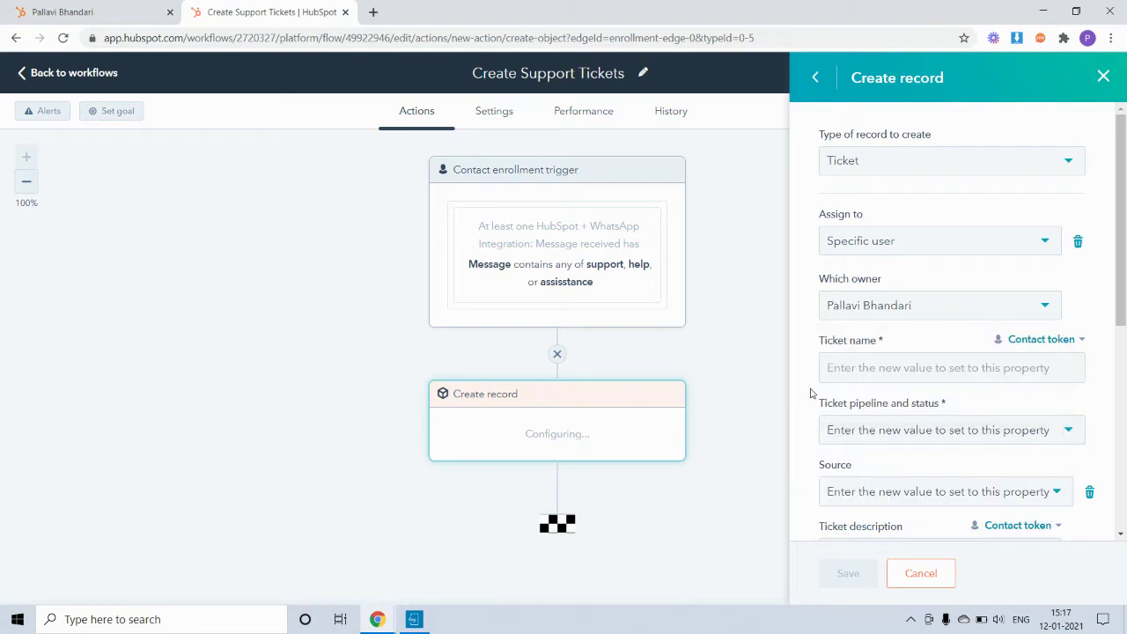
- Name the ticket "New Support ticket, please reply on WhatsApp", set its status to New (Support Pipeline), and save the action
{"action": "left_click", "coordinate": [838, 369]}
{"action": "type", "text": "New Support ticket, please reply on"}
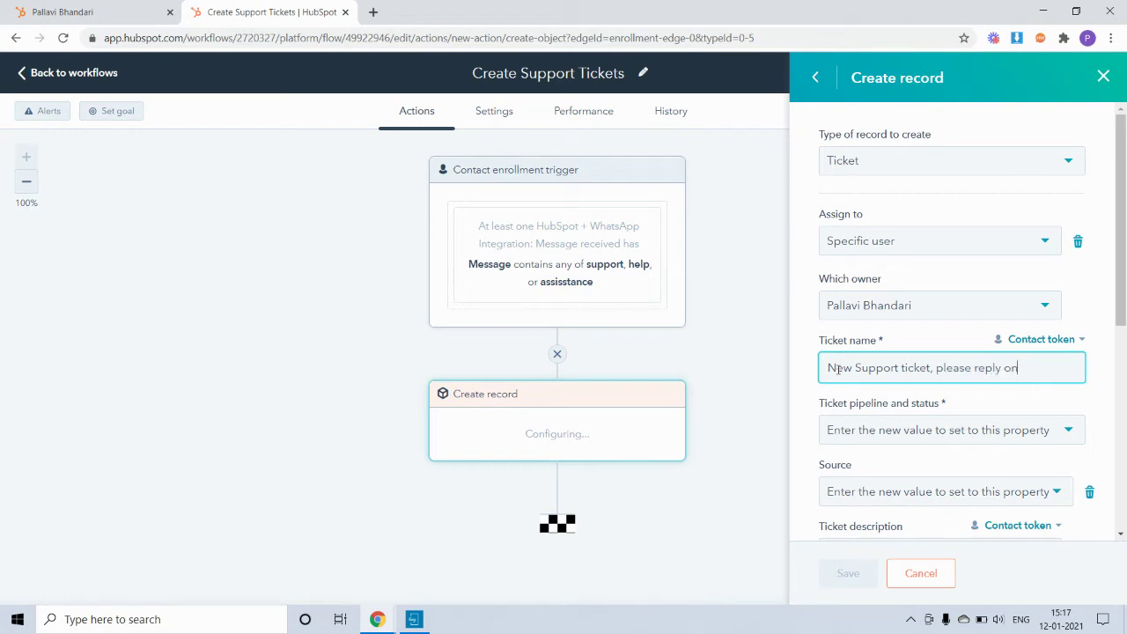
{"action": "type", "text": " WhatsApp"}
{"action": "scroll", "coordinate": [893, 420], "scroll_direction": "down", "scroll_amount": 1}
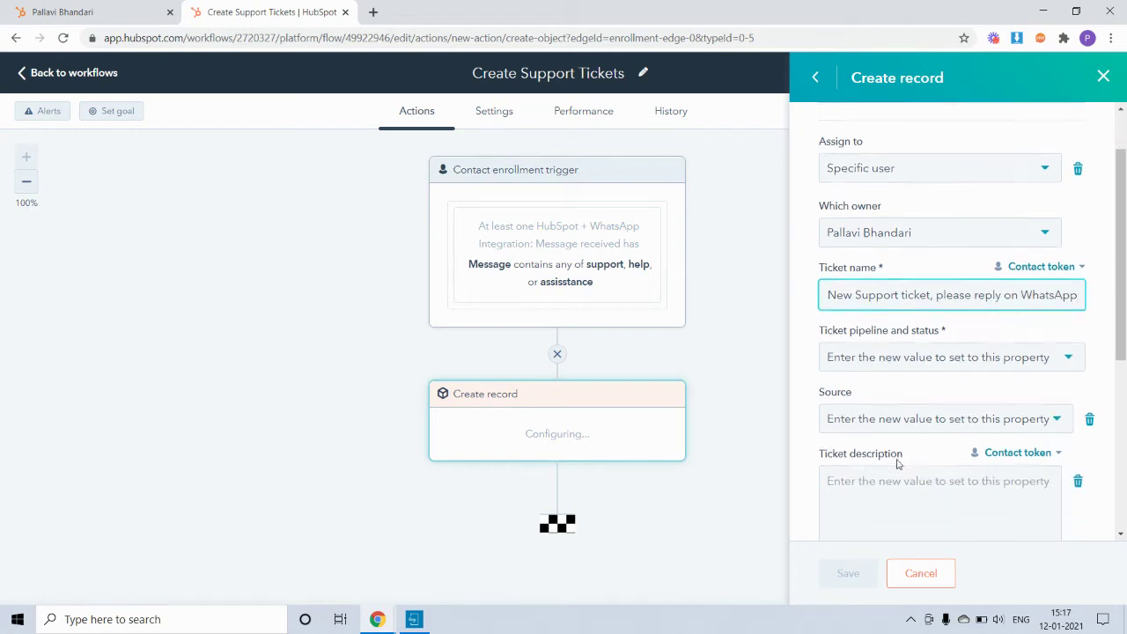
{"action": "left_click", "coordinate": [895, 356]}
{"action": "left_click", "coordinate": [876, 424]}
{"action": "scroll", "coordinate": [812, 414], "scroll_direction": "down", "scroll_amount": 4}
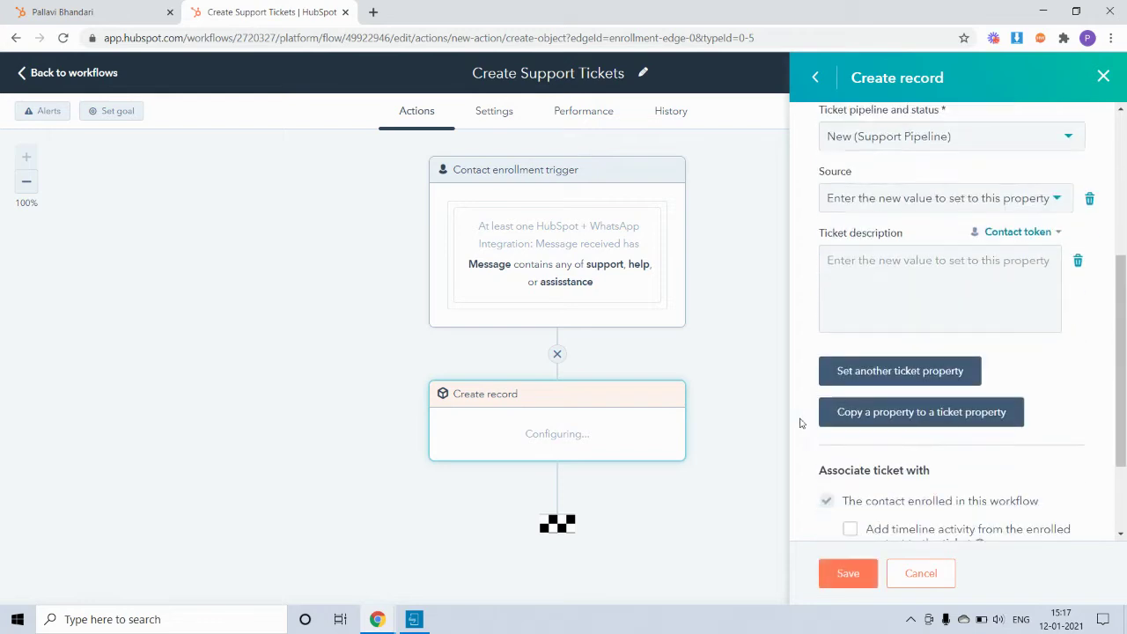
{"action": "left_click", "coordinate": [843, 574]}
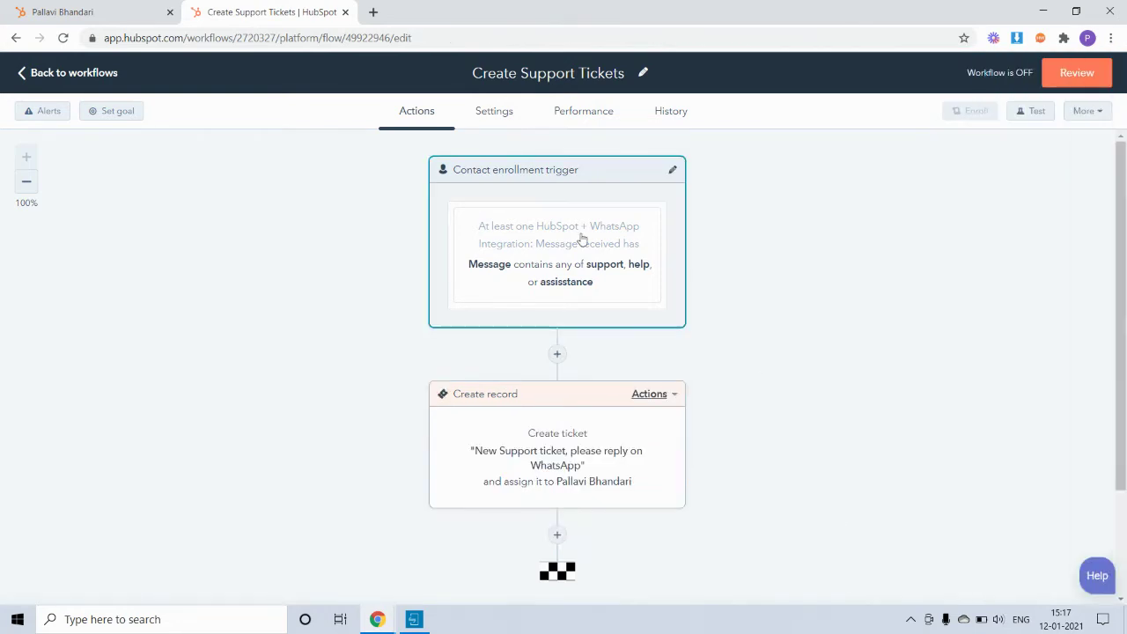
- Allow contacts to re-enroll when the received message contains any of the trigger keywords, and save the setting
{"action": "left_click", "coordinate": [579, 239]}
{"action": "left_click", "coordinate": [1054, 132]}
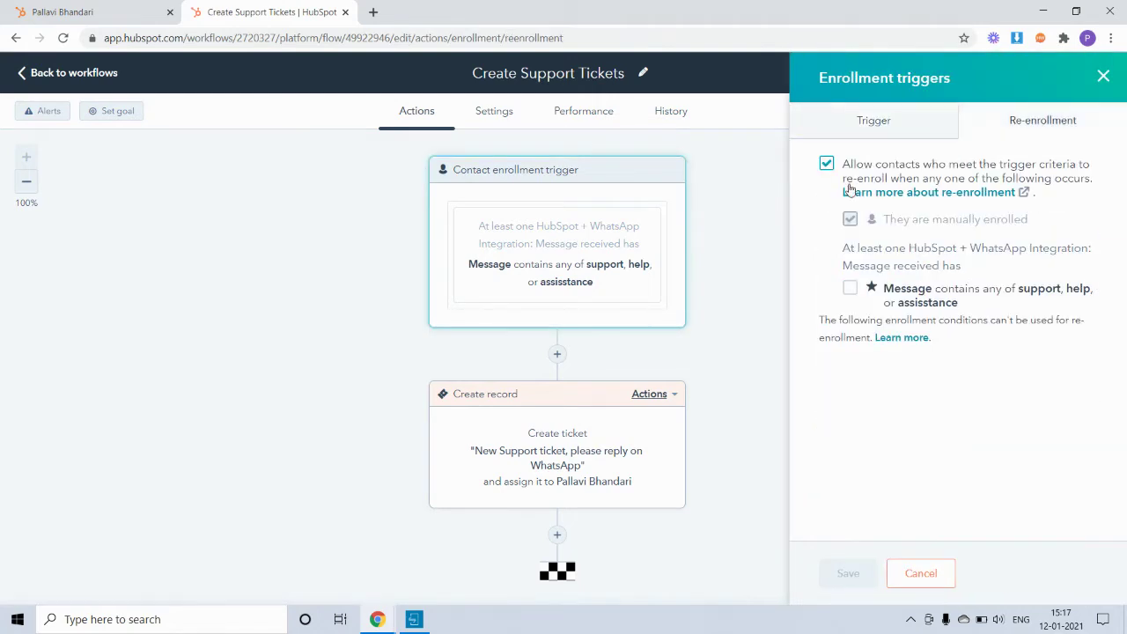
{"action": "left_click", "coordinate": [850, 288]}
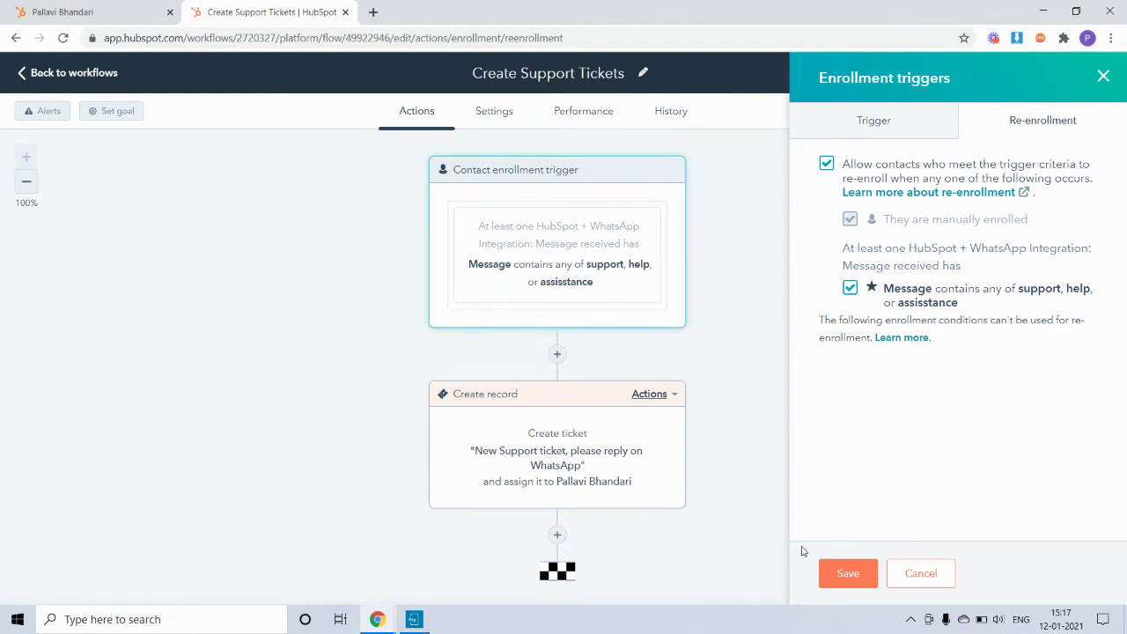
{"action": "left_click", "coordinate": [835, 577]}
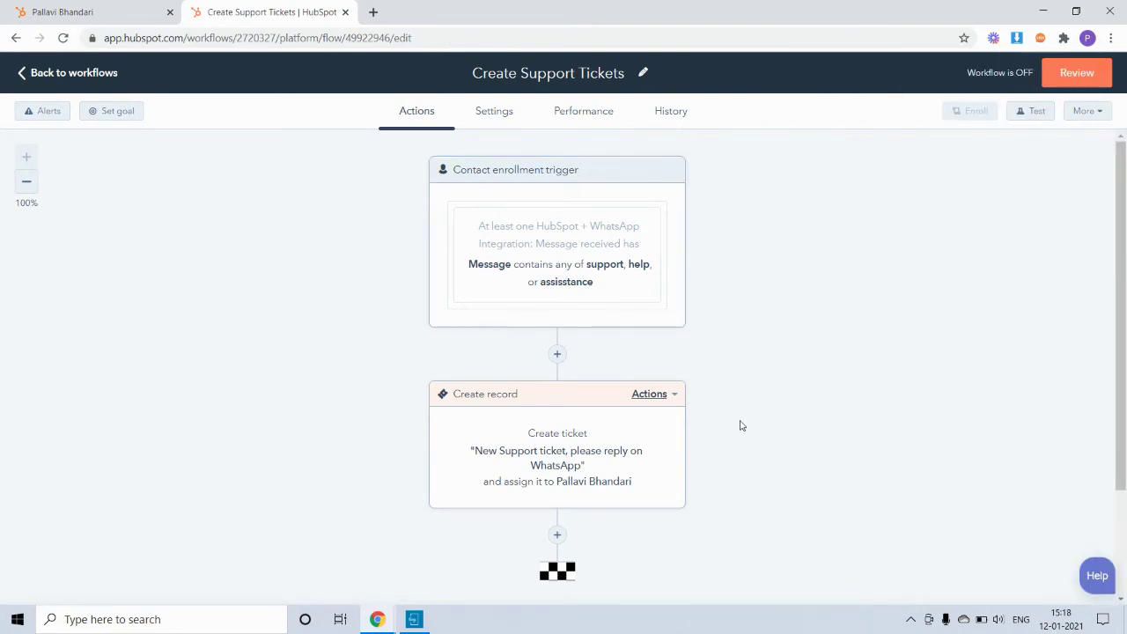
- Review the workflow and turn it on, enrolling only contacts who meet the trigger criteria after activation
{"action": "left_click", "coordinate": [1066, 81]}
{"action": "left_click", "coordinate": [351, 229]}
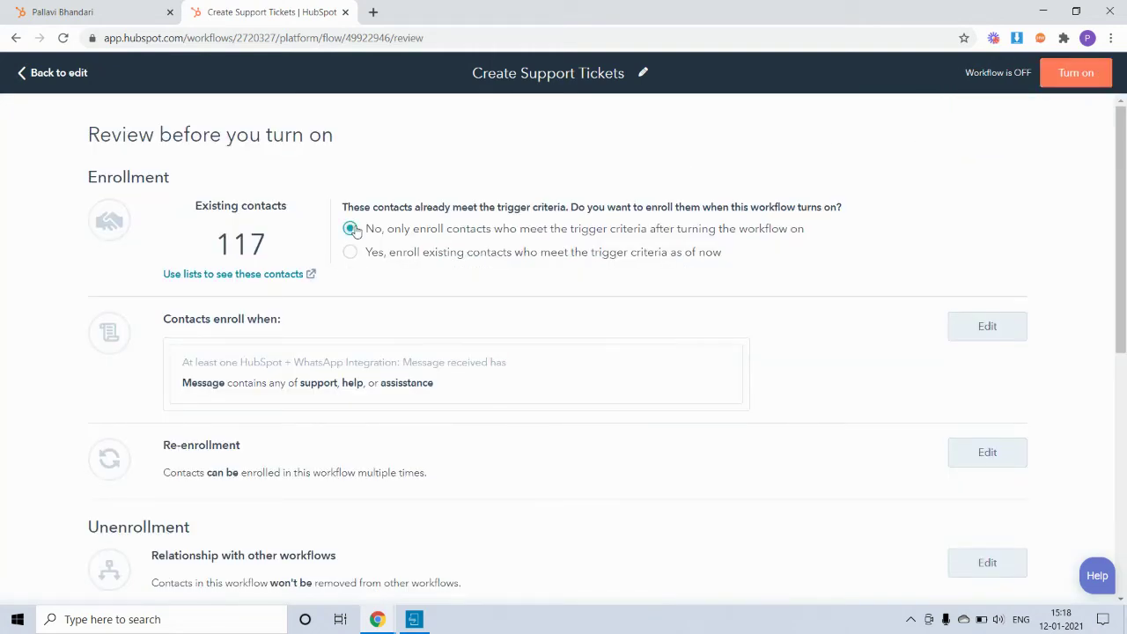
{"action": "left_click", "coordinate": [1066, 80]}
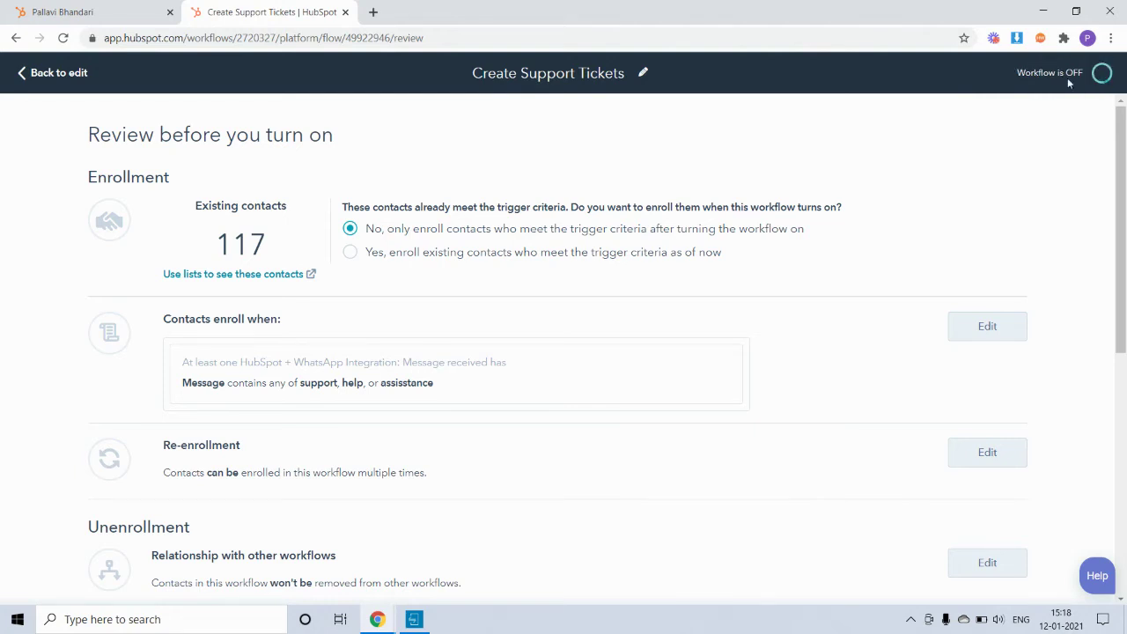
- Switch from the contact record to the mirrored phone and send the WhatsApp message "Hi I need help with my order."
{"action": "left_click", "coordinate": [96, 13]}
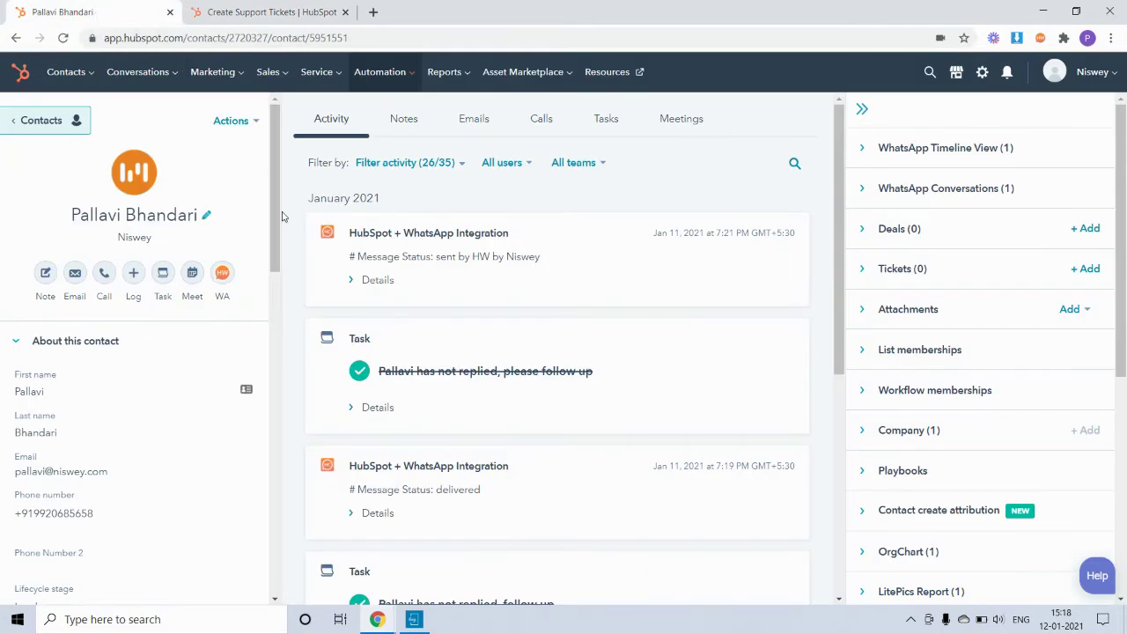
{"action": "key", "text": "alt+Tab"}
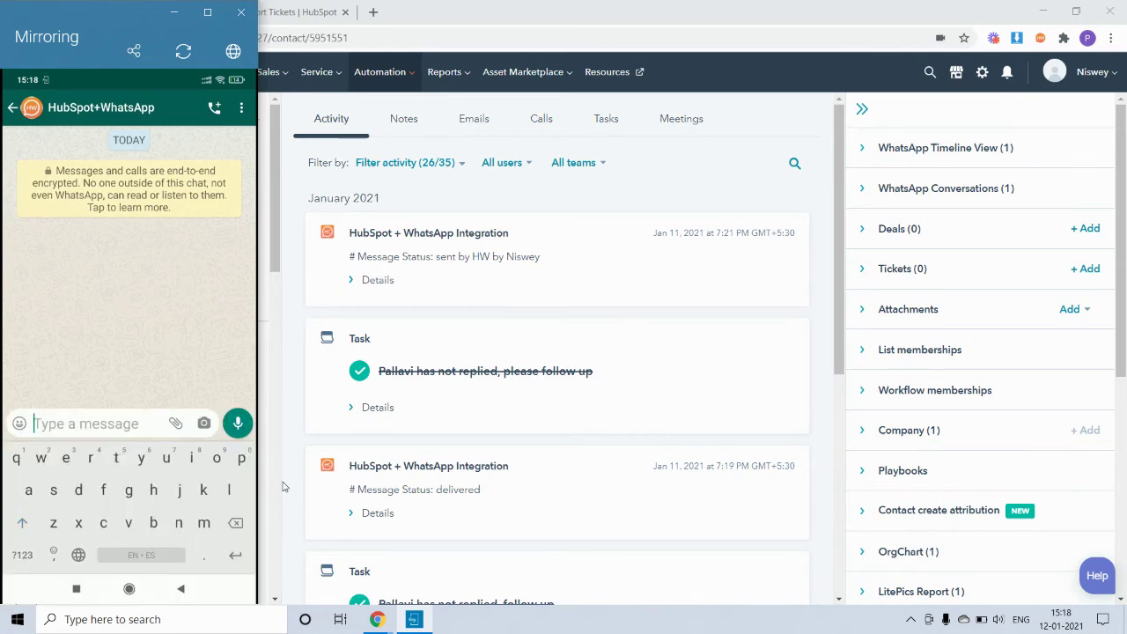
{"action": "type", "text": "Hi I need help with my order."}
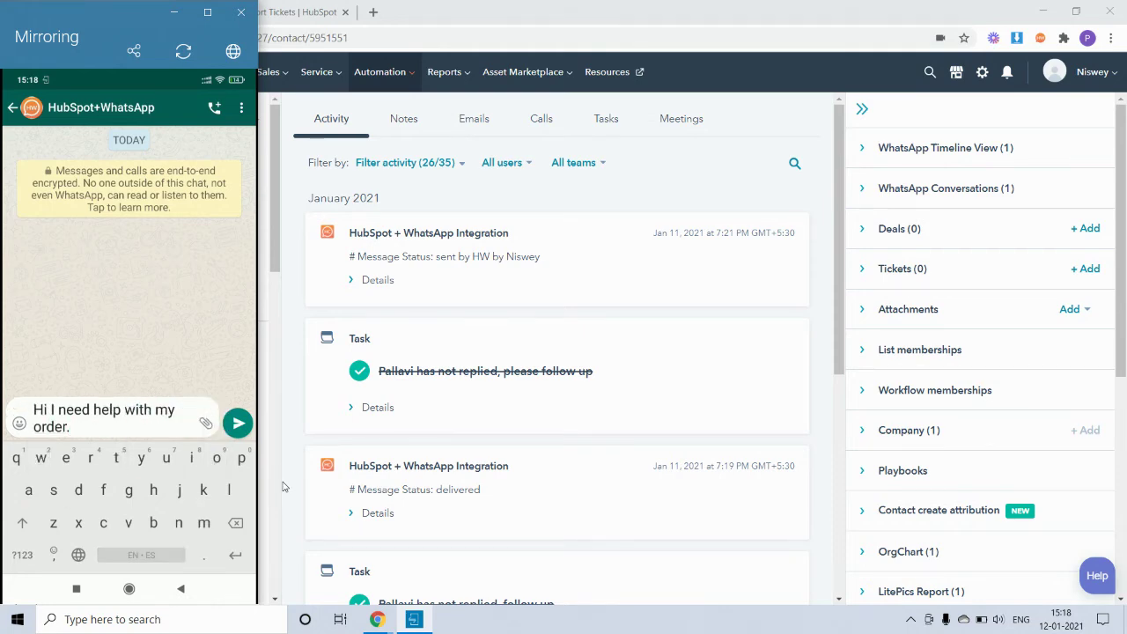
{"action": "key", "text": "Return"}
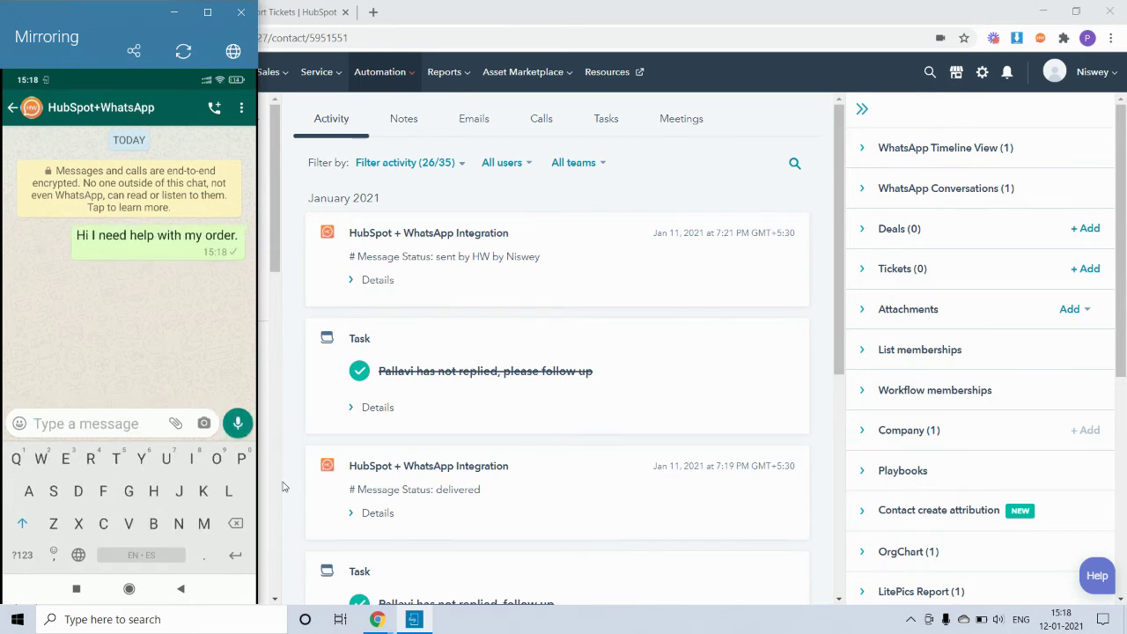
- Put the phone mirror away, reload the contact record in HubSpot, and expand the details of the newest received WhatsApp message
{"action": "left_click", "coordinate": [173, 20]}
{"action": "left_click", "coordinate": [64, 42]}
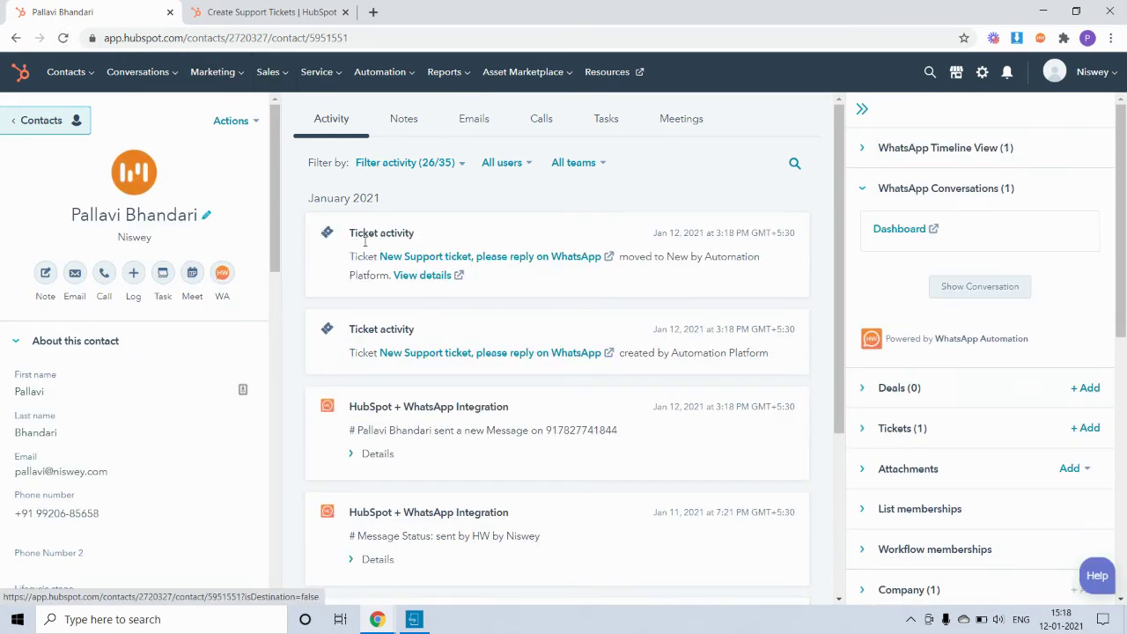
{"action": "left_click", "coordinate": [367, 458]}
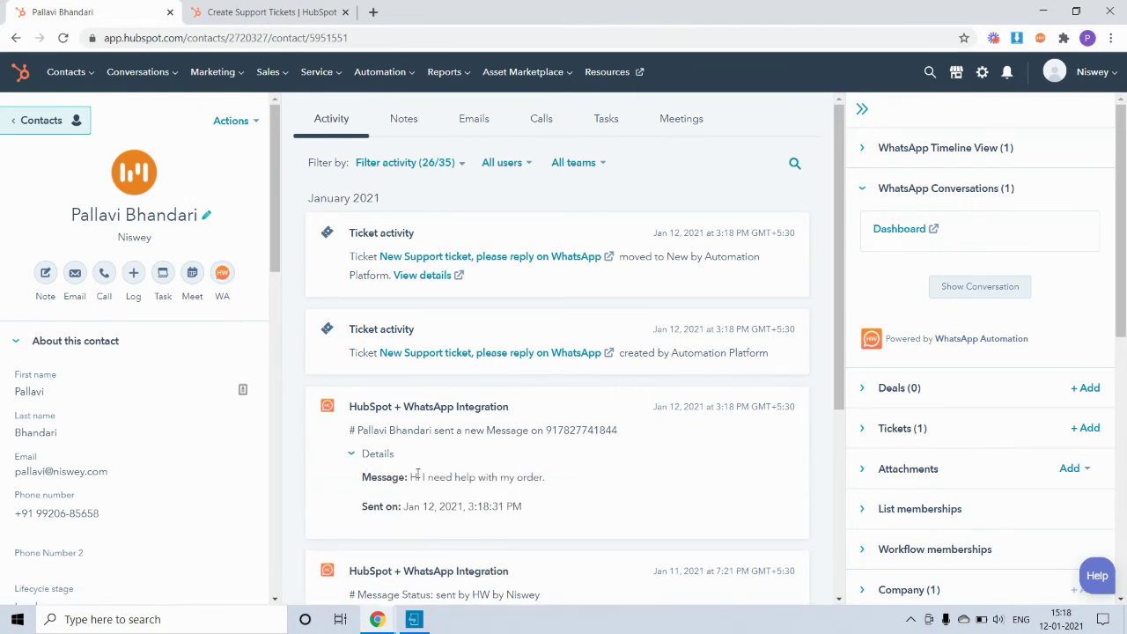